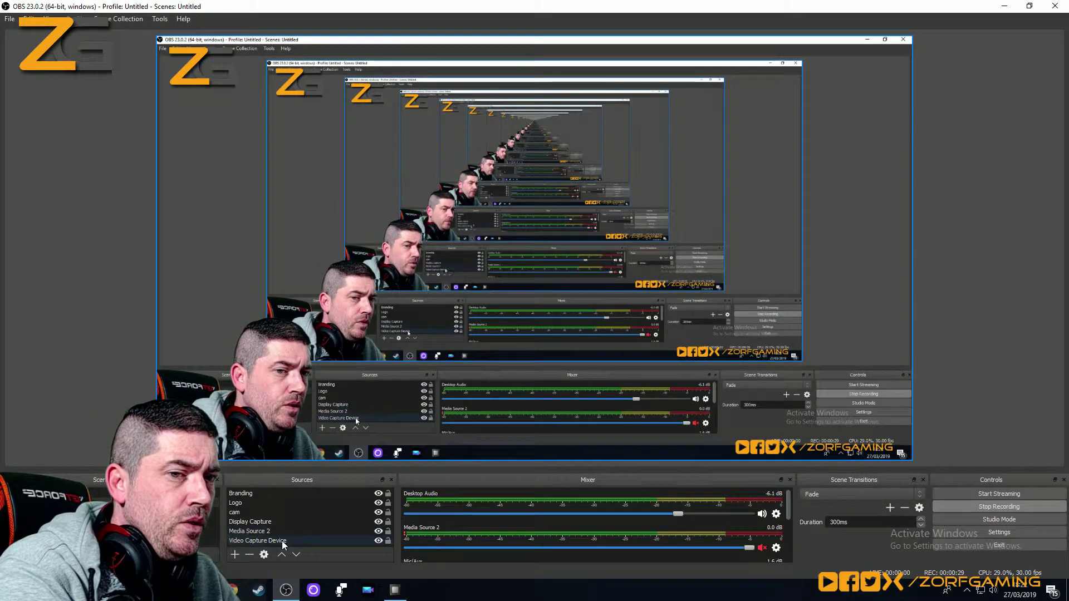
# Review the Video Capture Device properties: AVerMedia card at Custom 1920x1080, 30 FPS, YV12, buffering enabled.
pyautogui.rightClick(282, 542)
pyautogui.click(292, 538)
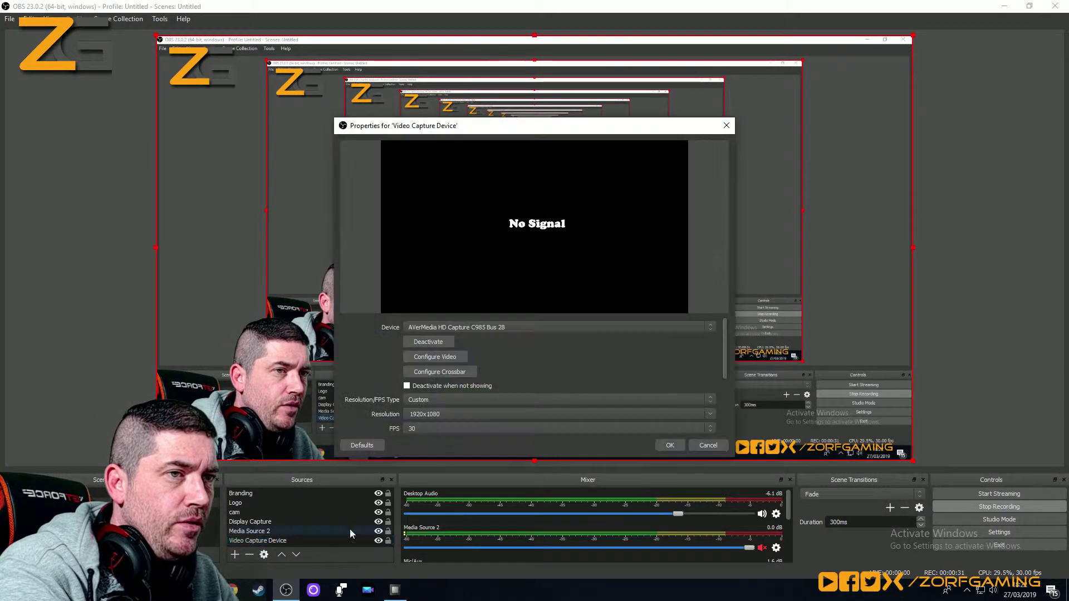
pyautogui.moveTo(552, 129); pyautogui.dragTo(793, 96)
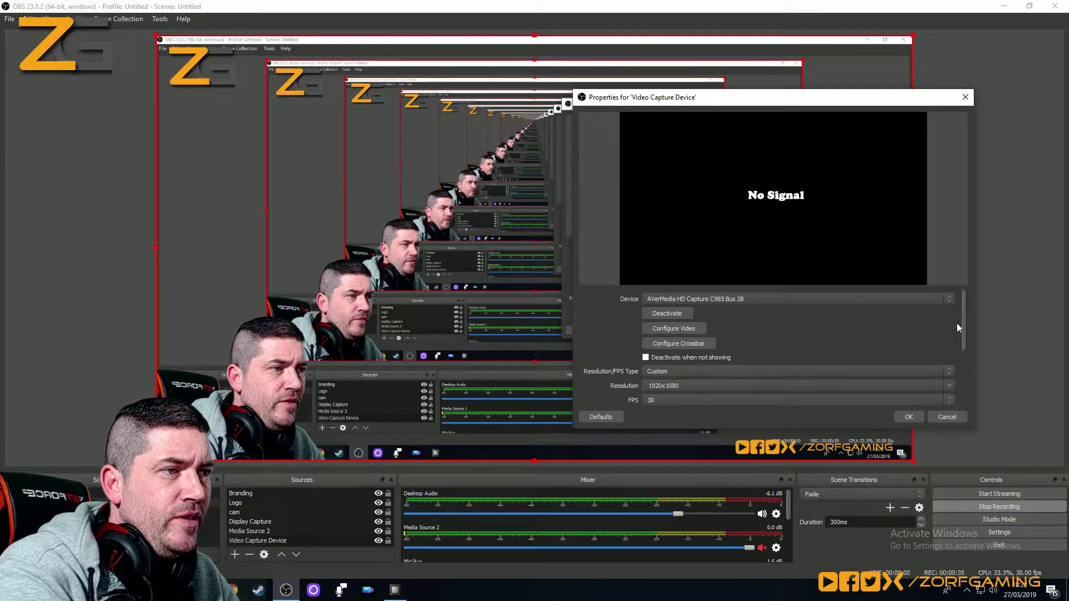
pyautogui.moveTo(964, 322); pyautogui.dragTo(963, 347)
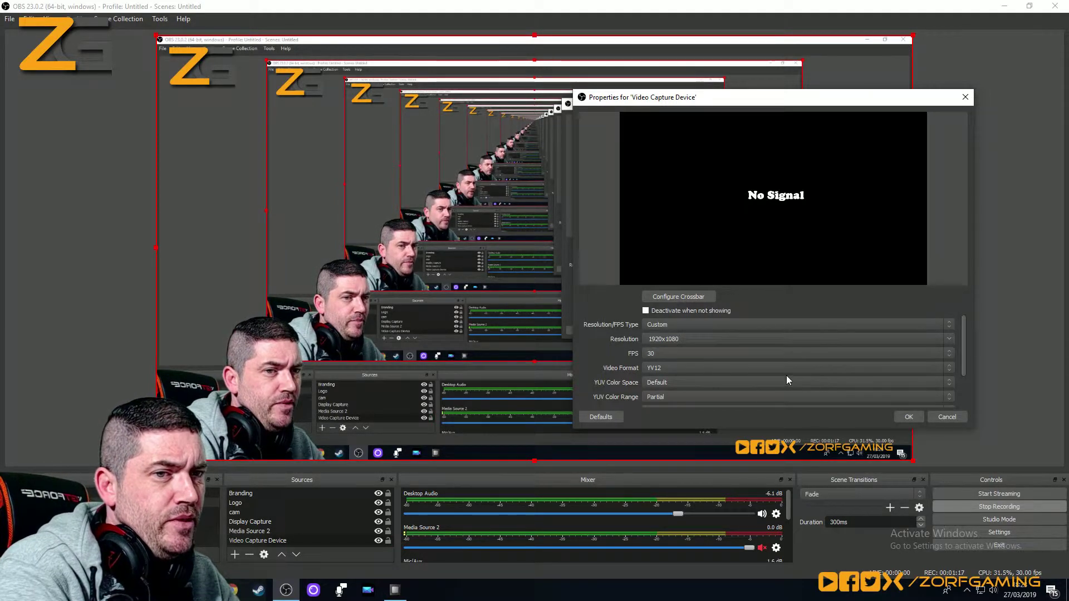
pyautogui.moveTo(966, 365); pyautogui.dragTo(965, 392)
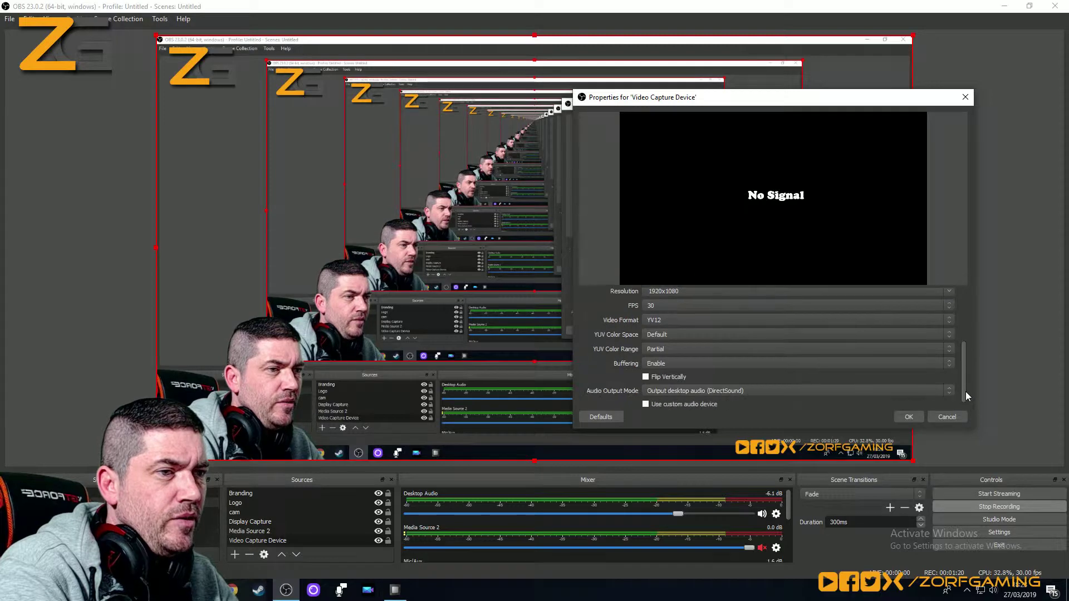
# Cancel the capture properties and check Settings' Video page: 1920x1080 base and output, Lanczos, 30 FPS.
pyautogui.click(949, 416)
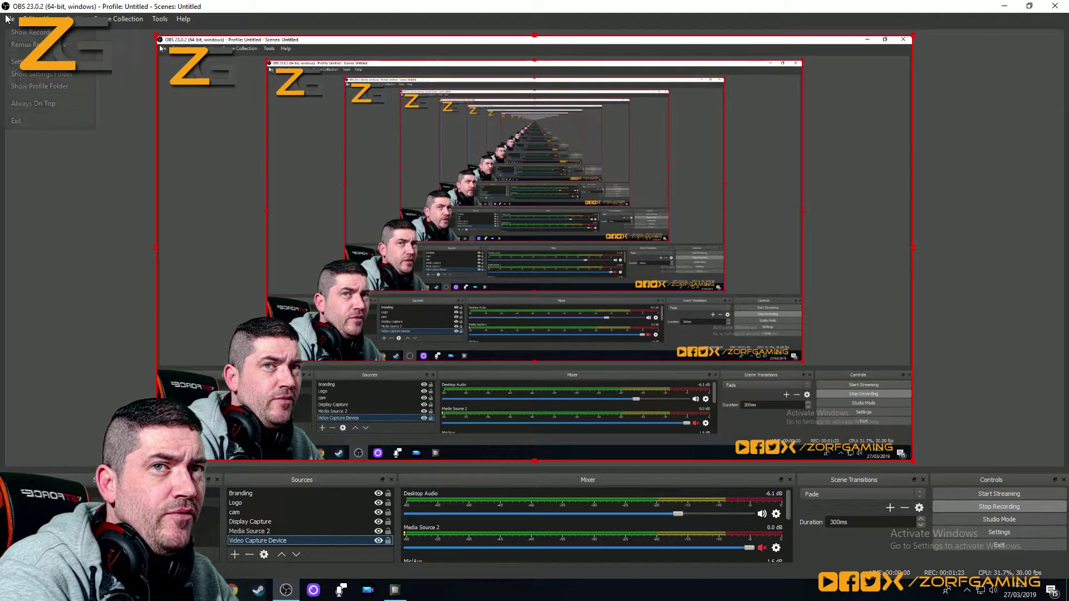
pyautogui.click(998, 532)
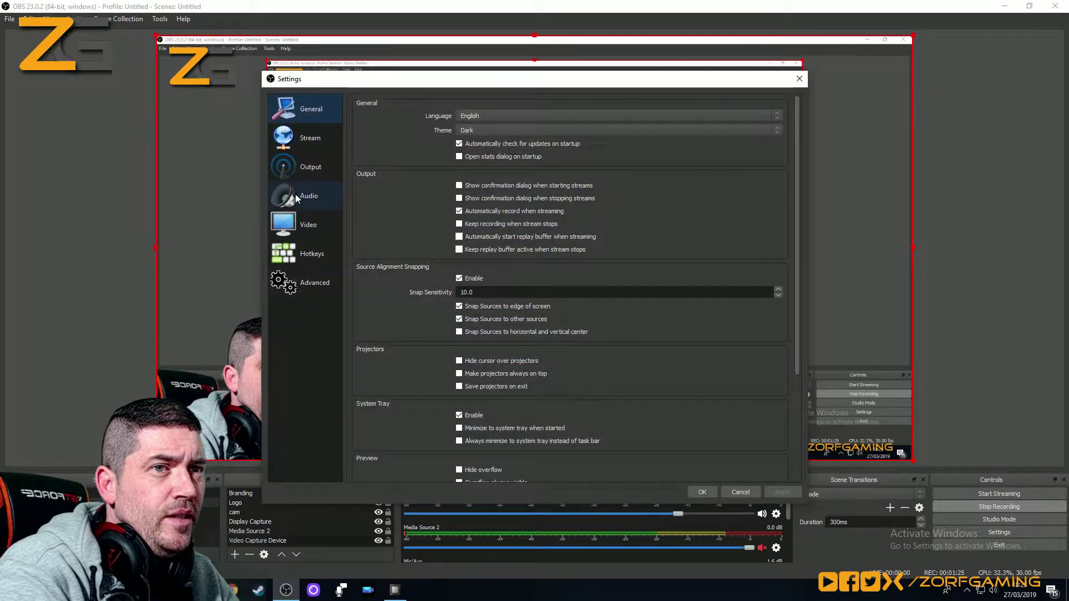
pyautogui.click(307, 225)
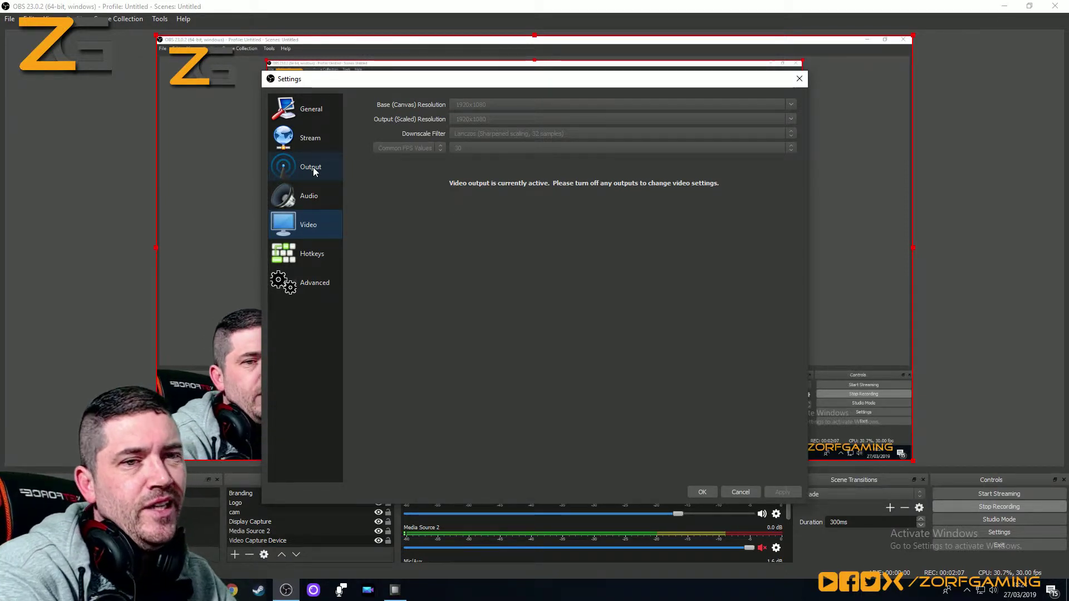
# On the Output page, leave the x264 encoder's preset at veryfast and profile at main.
pyautogui.click(313, 171)
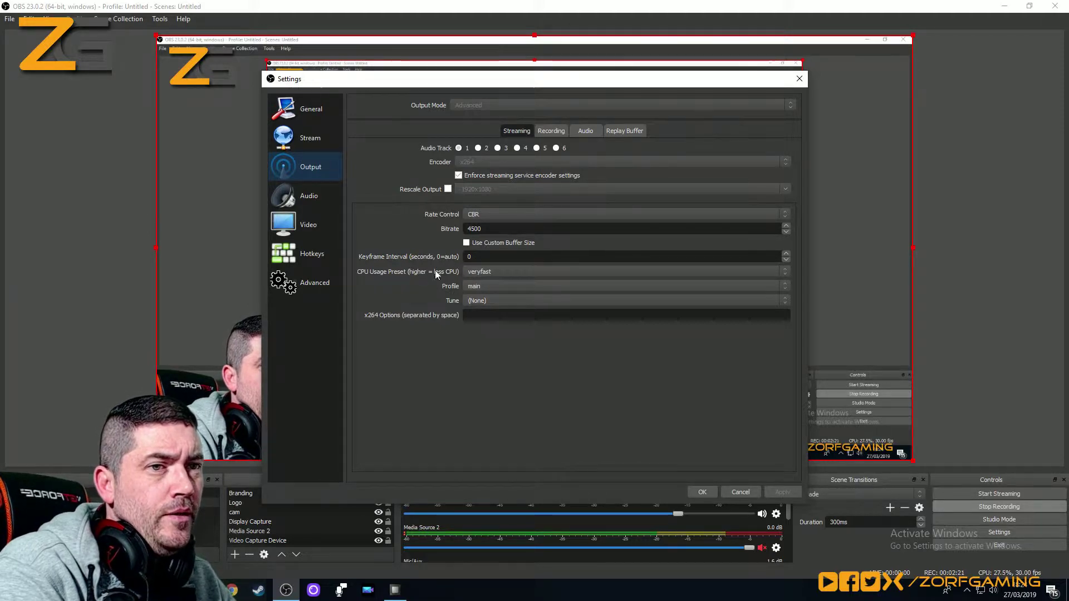
pyautogui.click(482, 271)
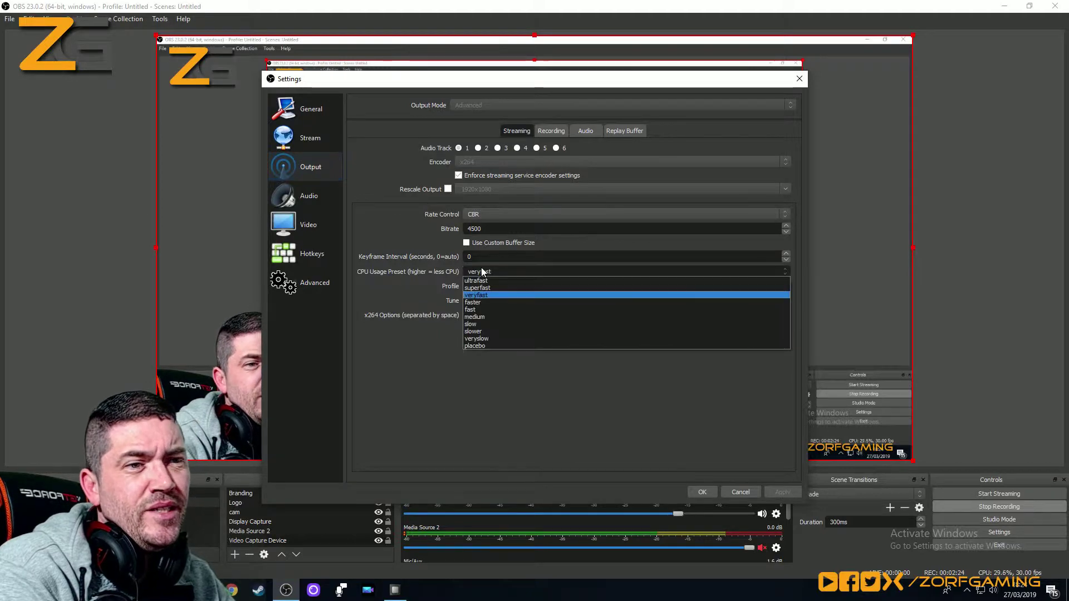
pyautogui.click(392, 280)
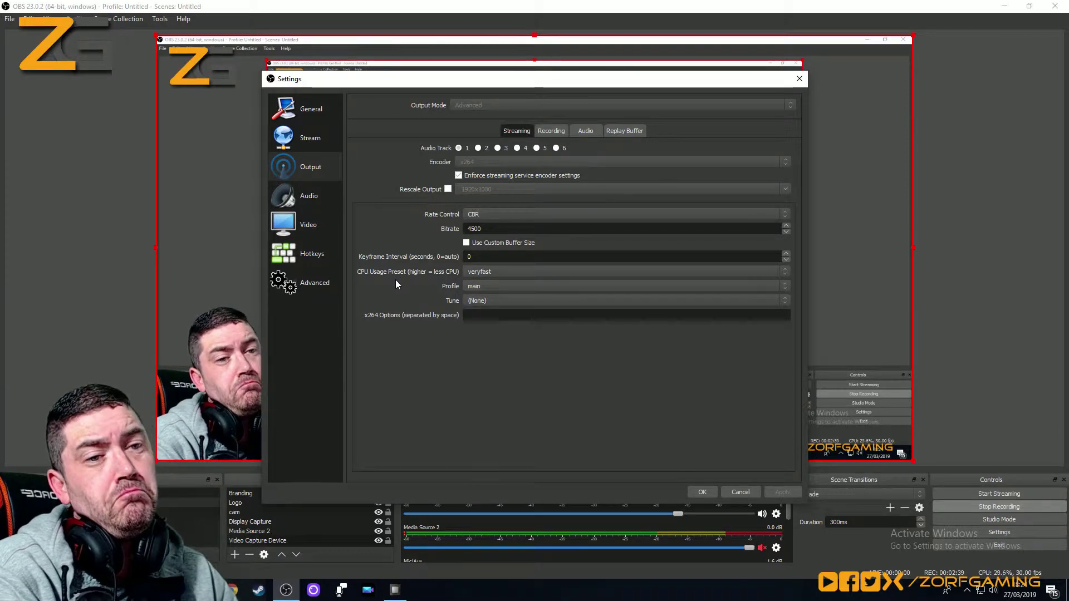
pyautogui.click(483, 286)
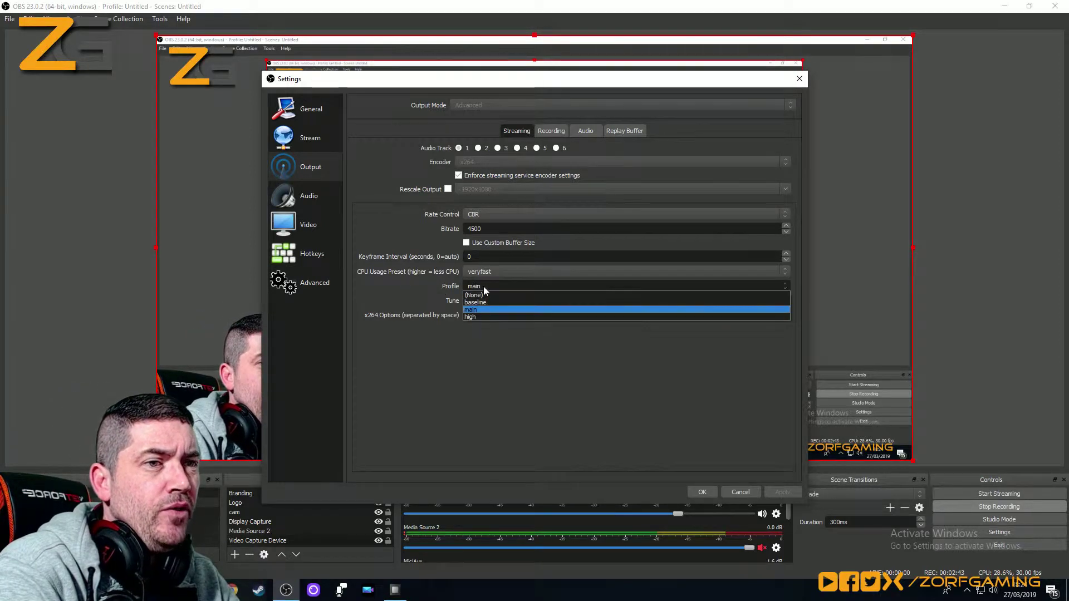
pyautogui.click(424, 281)
# Show the Recording tab: x264, CBR 12000, keyframe interval 0, veryfast preset, main profile, no tune.
pyautogui.click(550, 132)
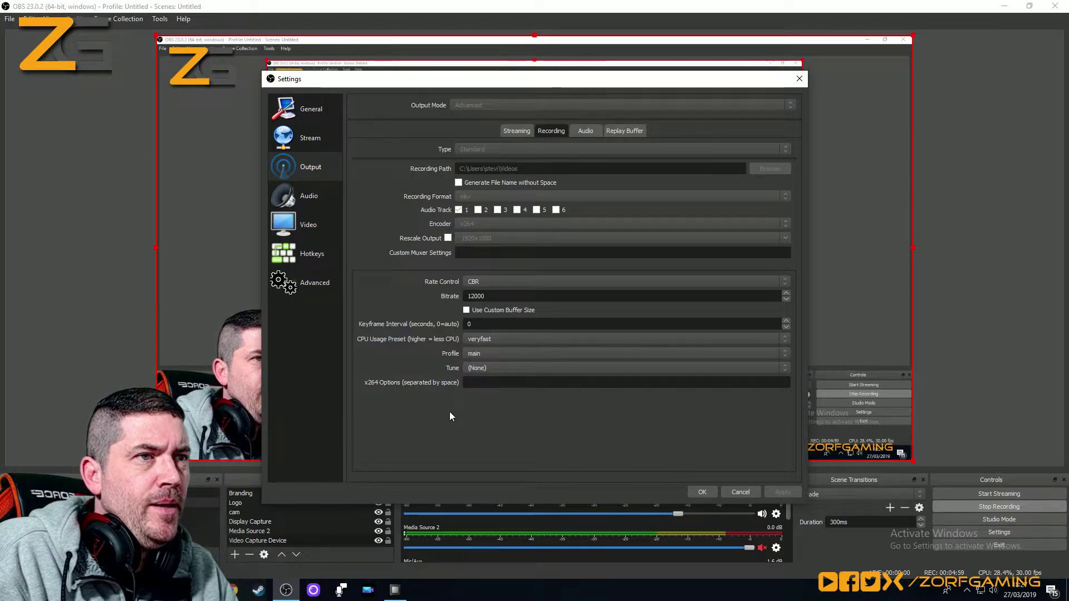
# Show the Output Audio tab listing bitrate and name fields for Tracks 1 to 6.
pyautogui.click(584, 134)
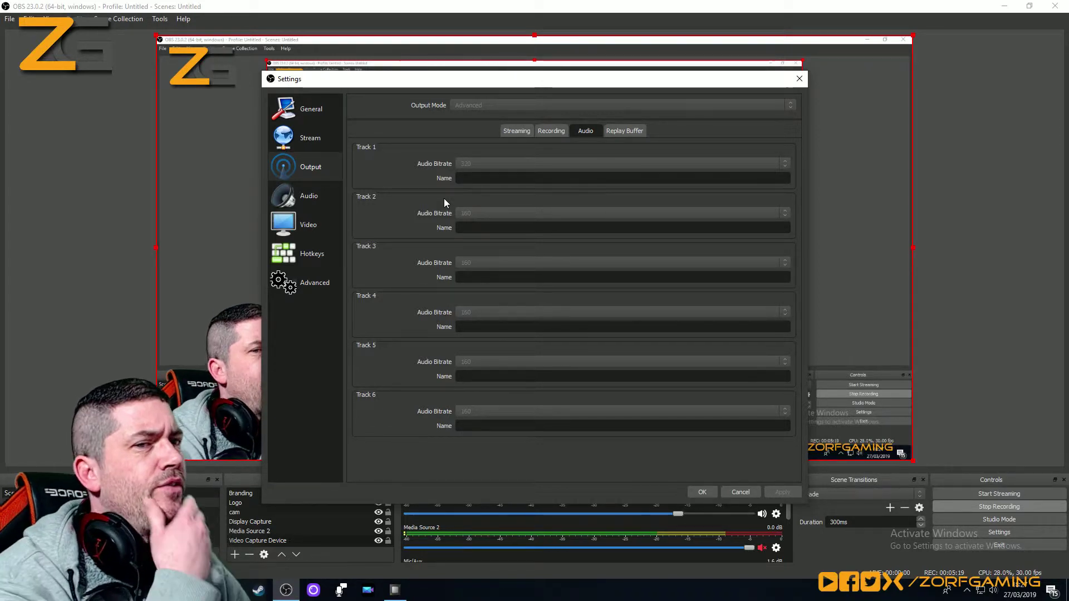
# Check the Streaming tab's encoder and bitrate, then the Video page's 1920x1080 resolutions.
pyautogui.click(519, 134)
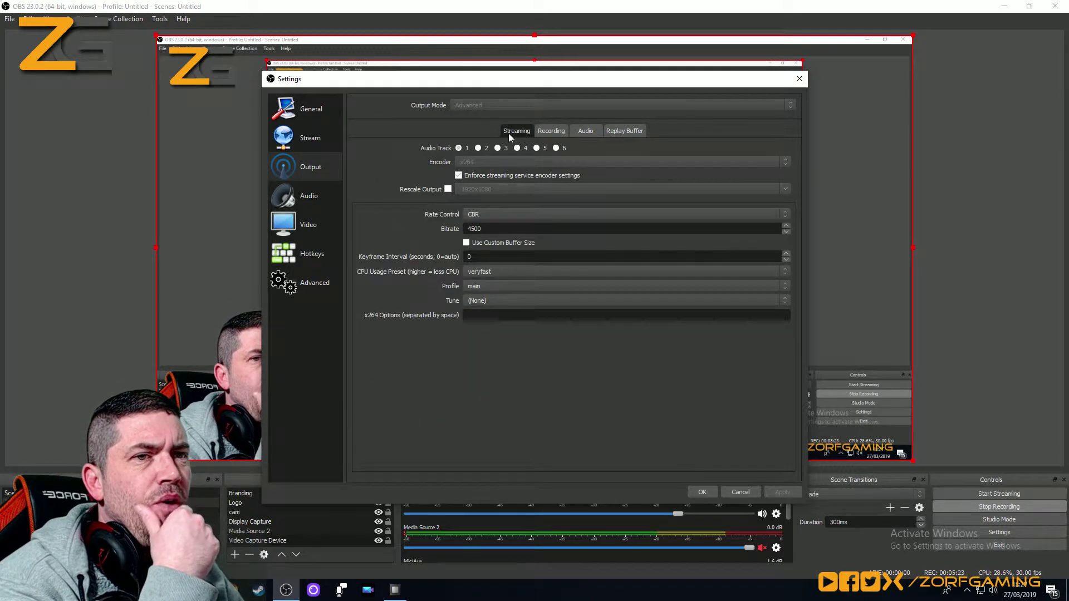
pyautogui.click(321, 225)
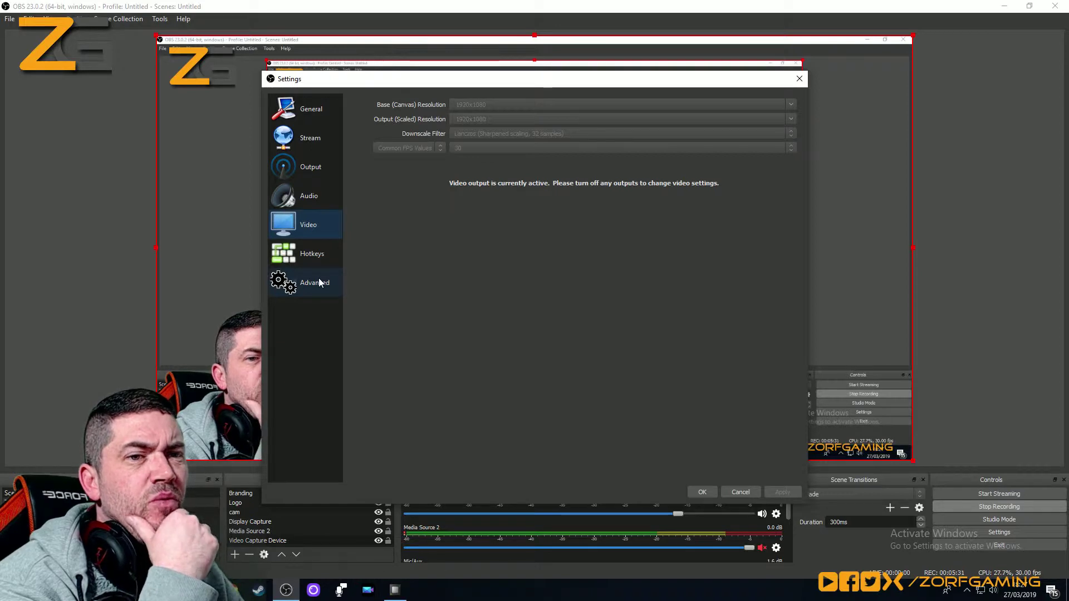
# Confirm the settings with OK so the Settings window closes.
pyautogui.click(714, 491)
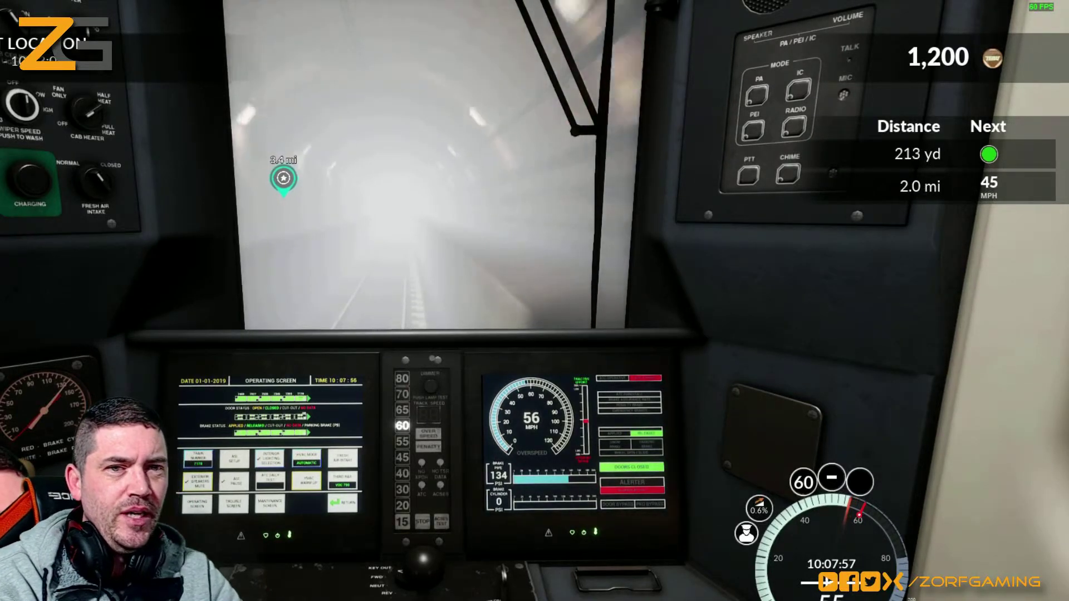
# Drive through the tunnel, varying Master Controller power between minimum and about 82%, then coast.
pyautogui.press('a')
pyautogui.press('a')
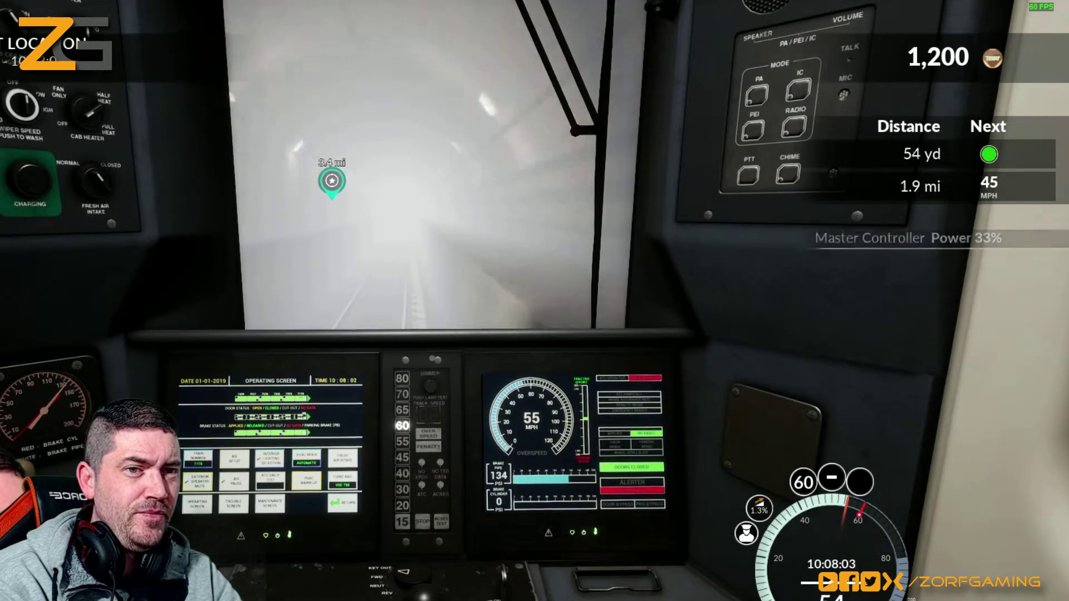
pyautogui.press('a')
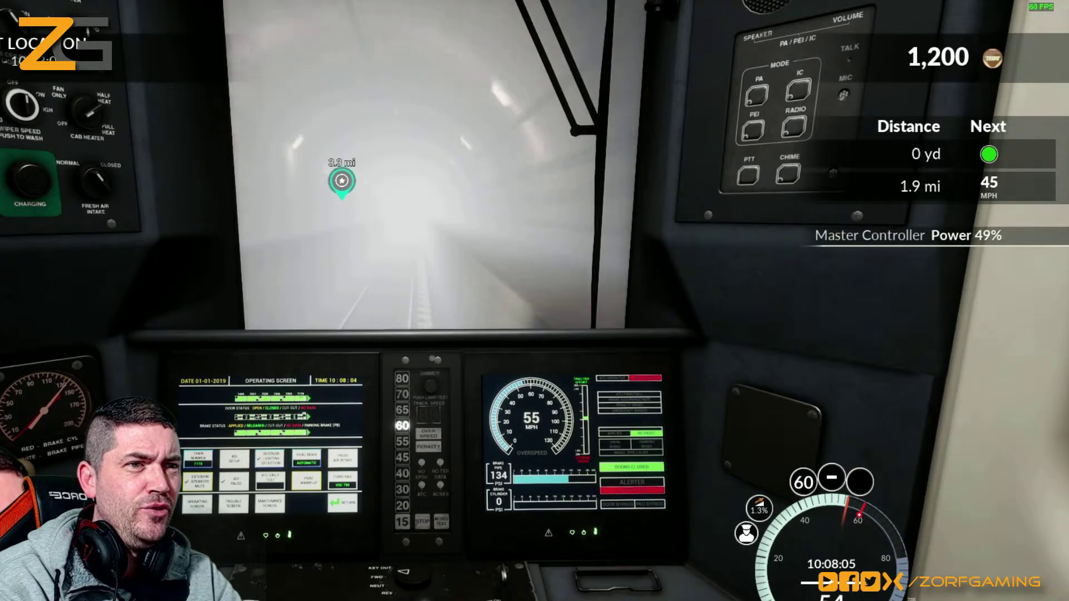
pyautogui.press('a')
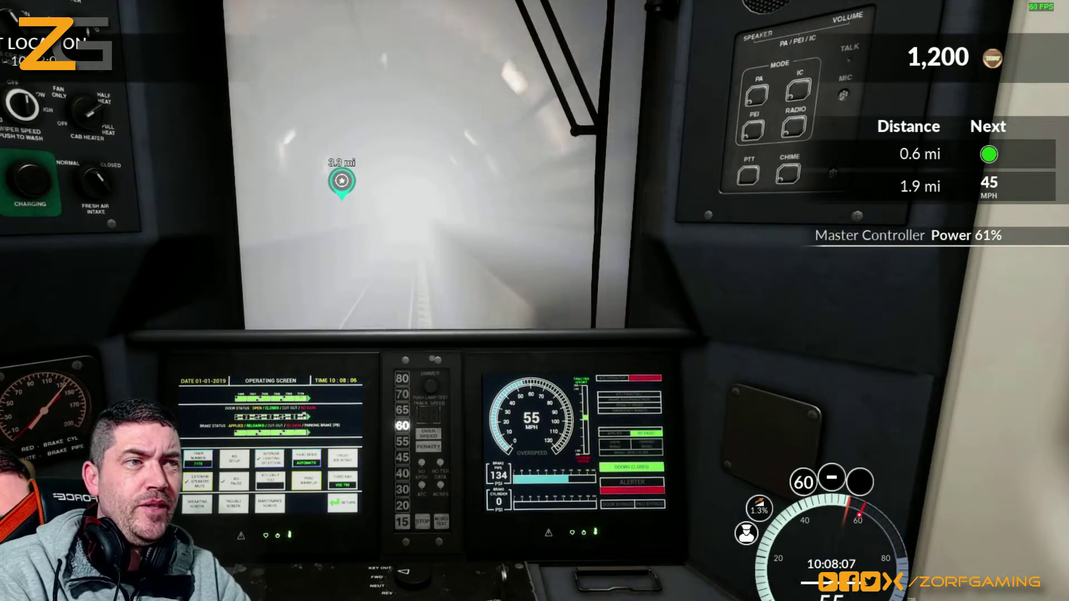
pyautogui.press('a')
pyautogui.press('a')
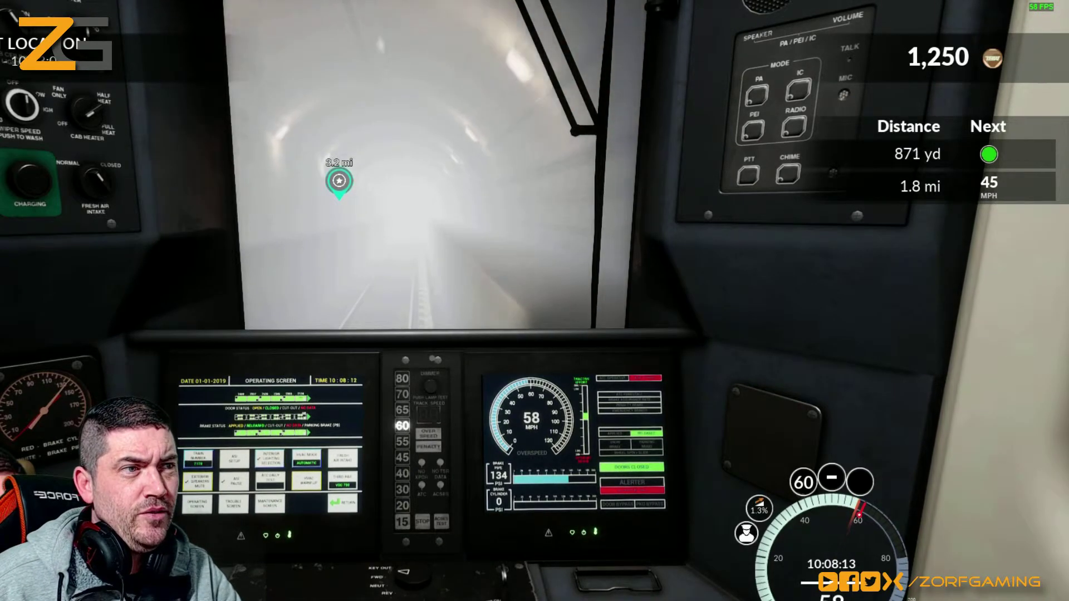
pyautogui.press('d')
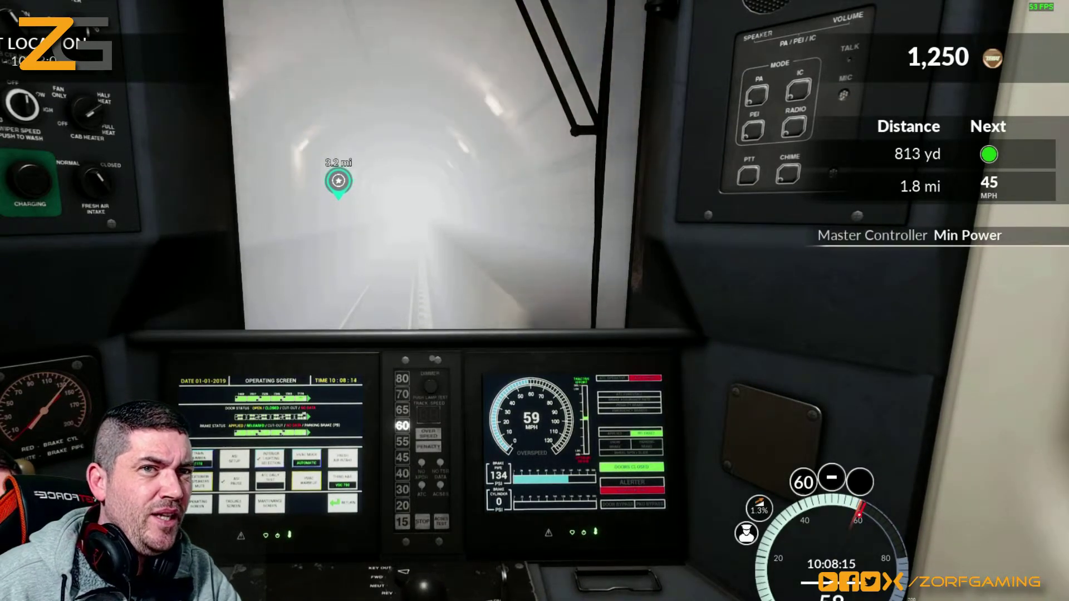
pyautogui.press('a')
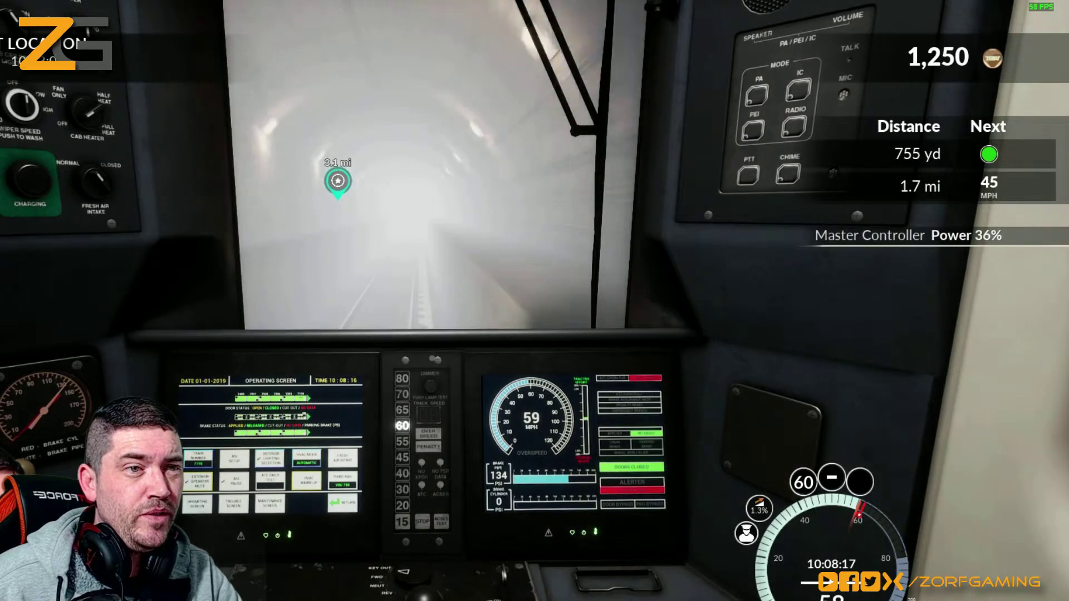
pyautogui.press('d')
pyautogui.press('a')
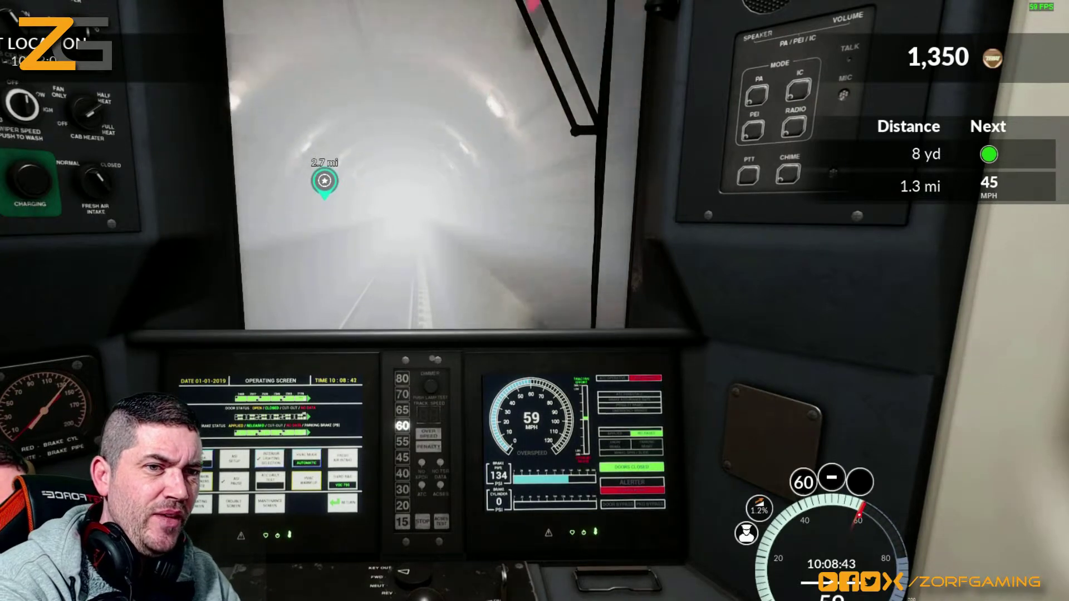
pyautogui.press('a')
pyautogui.press('a')
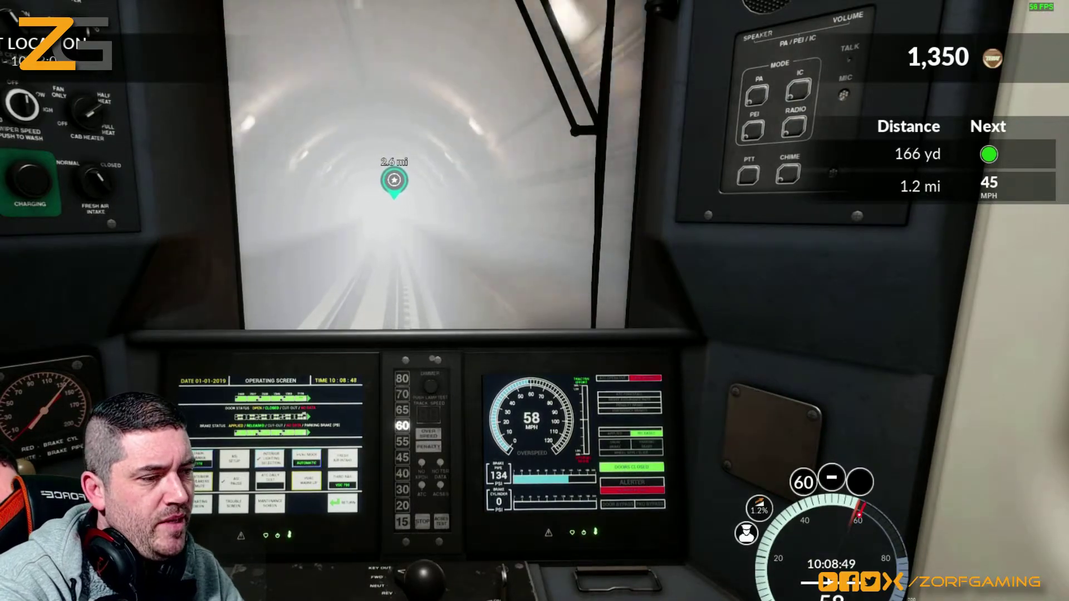
# Zoom the cab camera in and back out as the train continues out of the tunnel.
pyautogui.scroll(4, 535, 300)
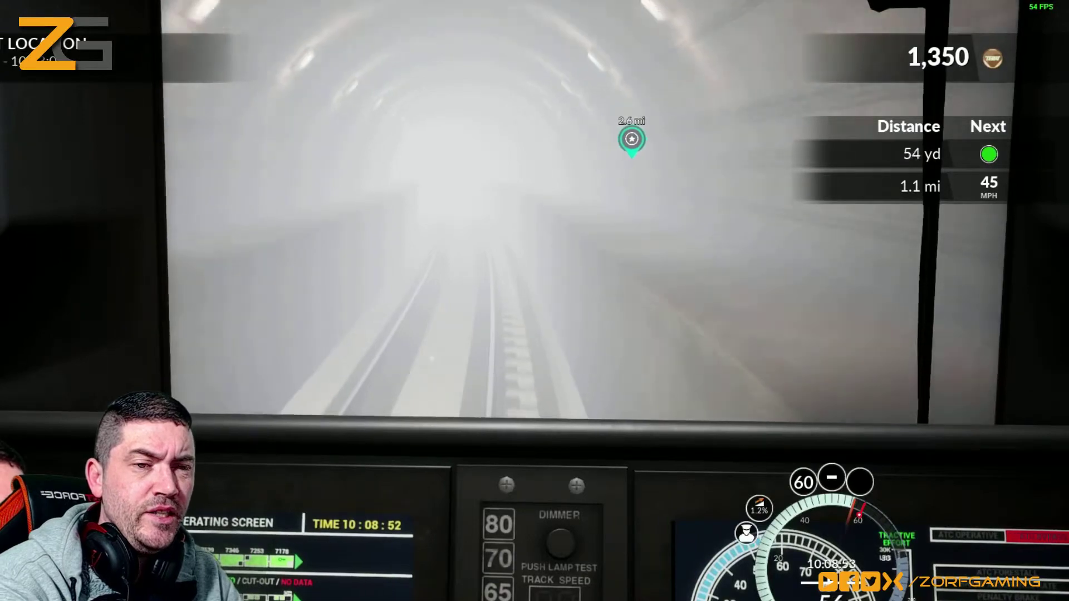
pyautogui.scroll(-4, 535, 300)
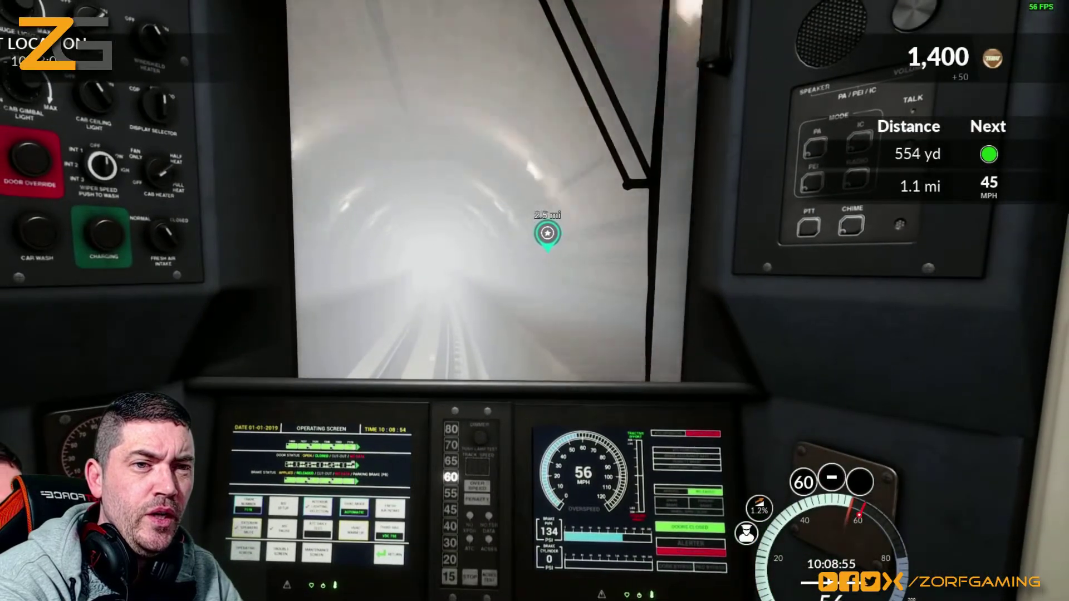